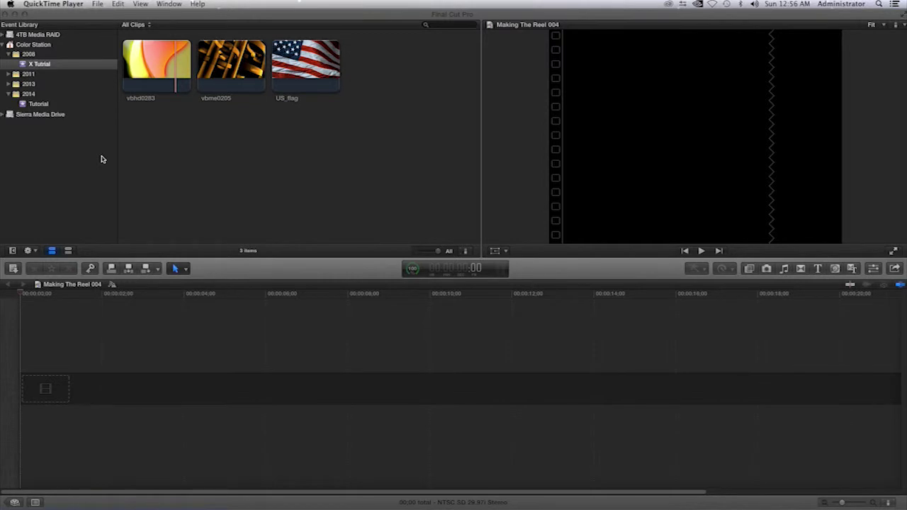
Step: Append the vbhd0283 clip to the Making The Reel 004 timeline and return the playhead to the start
left_click(167, 73)
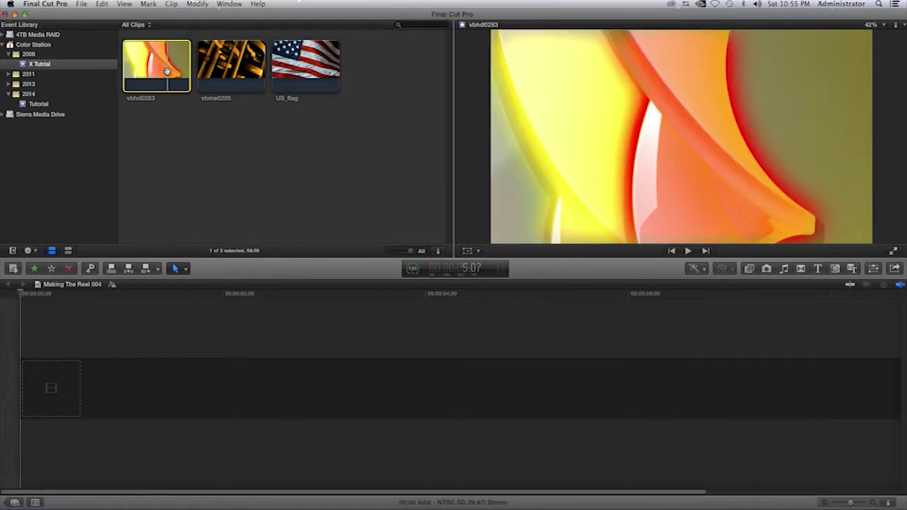
key("e")
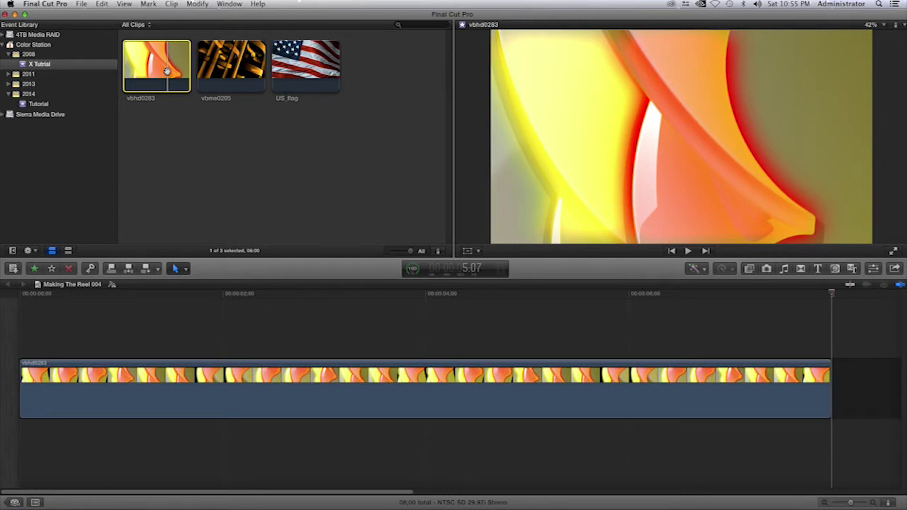
key("s")
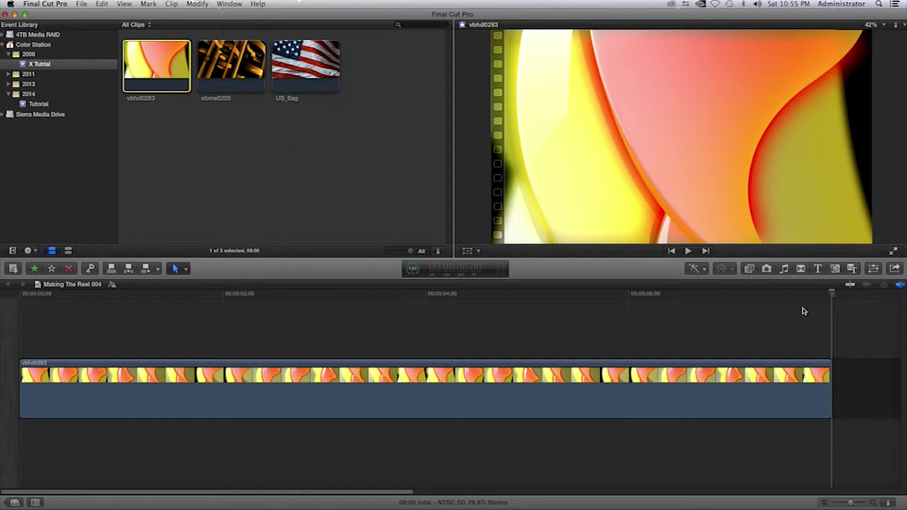
left_click(826, 295)
key("Home")
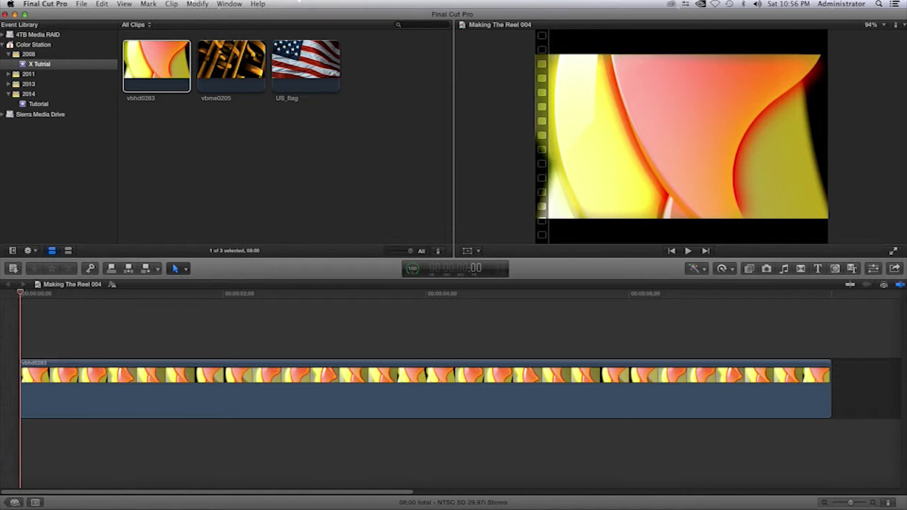
Step: Show the Inspector with the vbhd0283 timeline clip selected and reveal its Transform settings
left_click(873, 268)
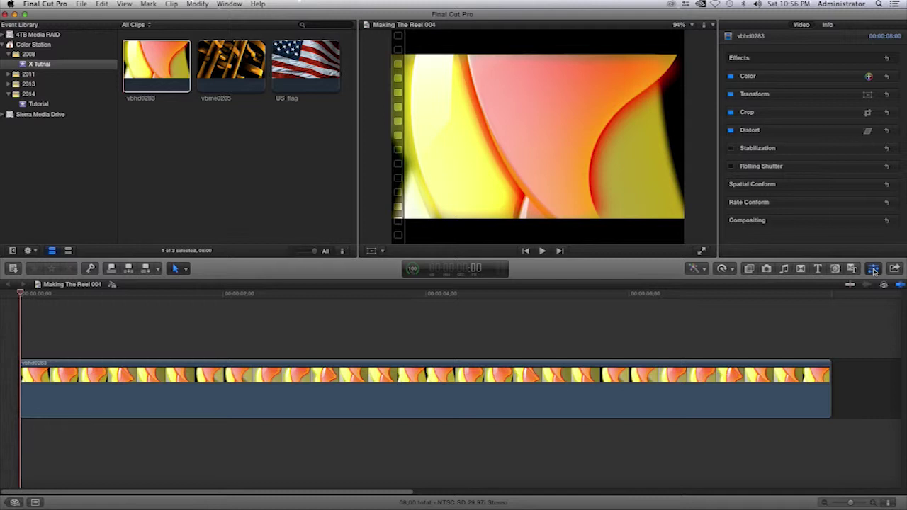
left_click(873, 270)
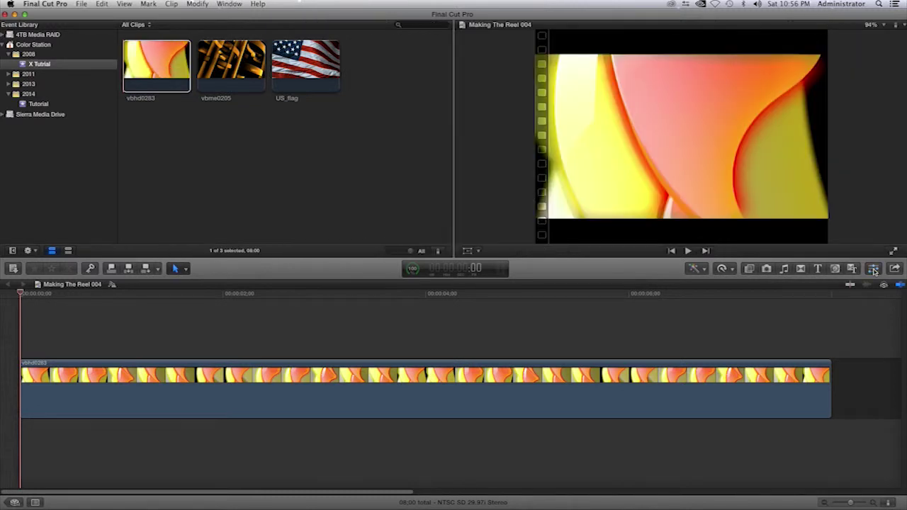
left_click(873, 269)
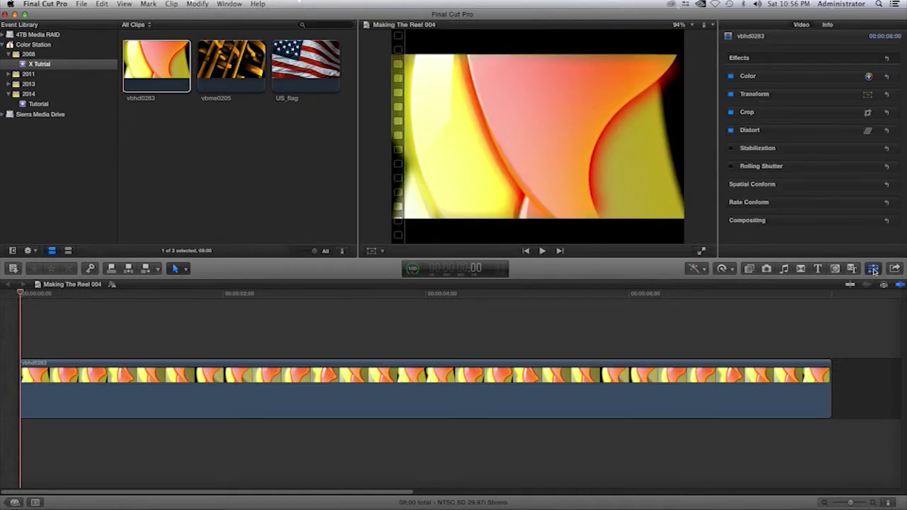
left_click(439, 394)
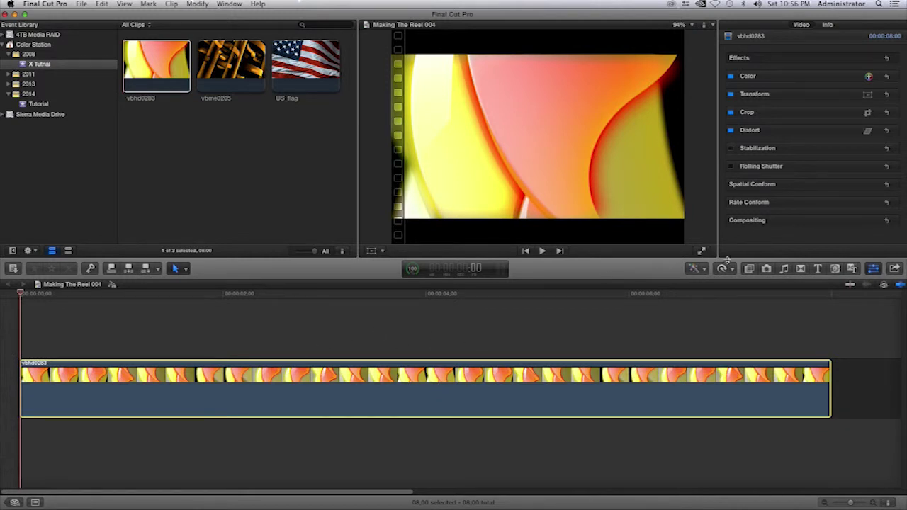
mouse_move(815, 93)
left_click(850, 95)
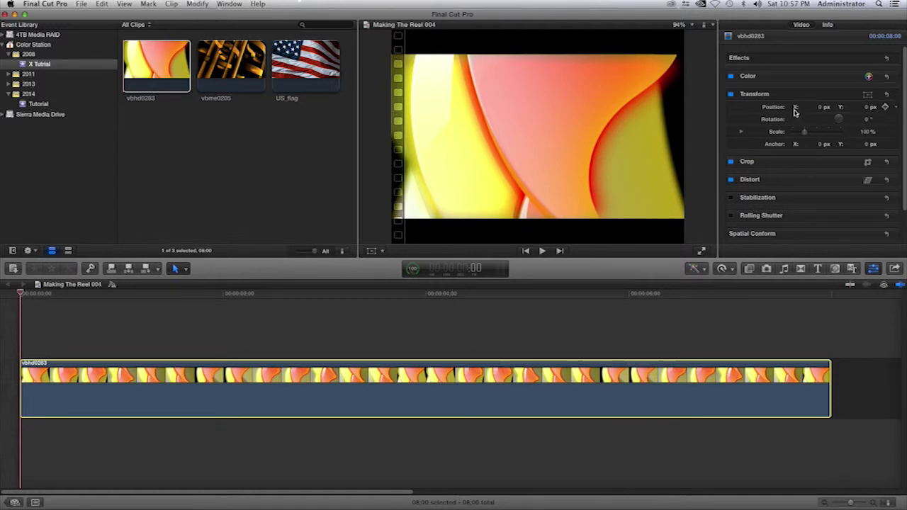
Step: Scale the clip unevenly to about 80% X and 109% Y
left_click(740, 132)
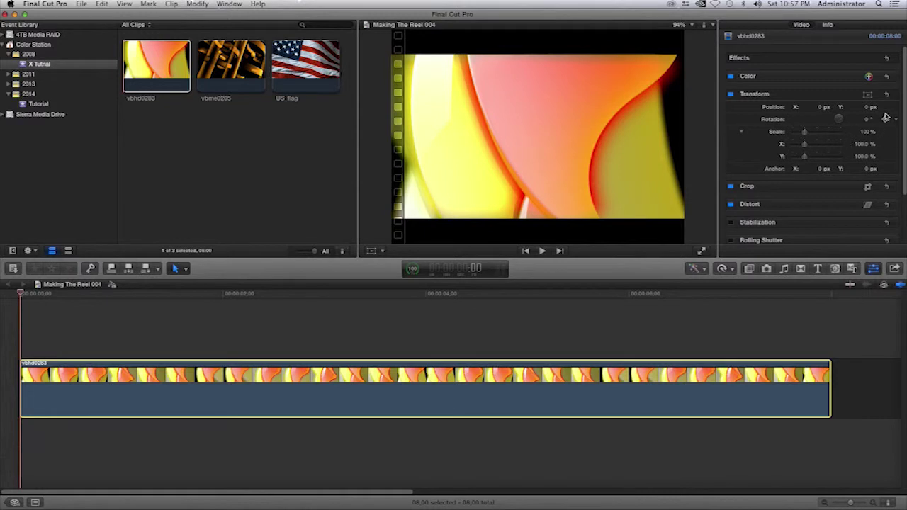
scroll(904, 110, "down", 3)
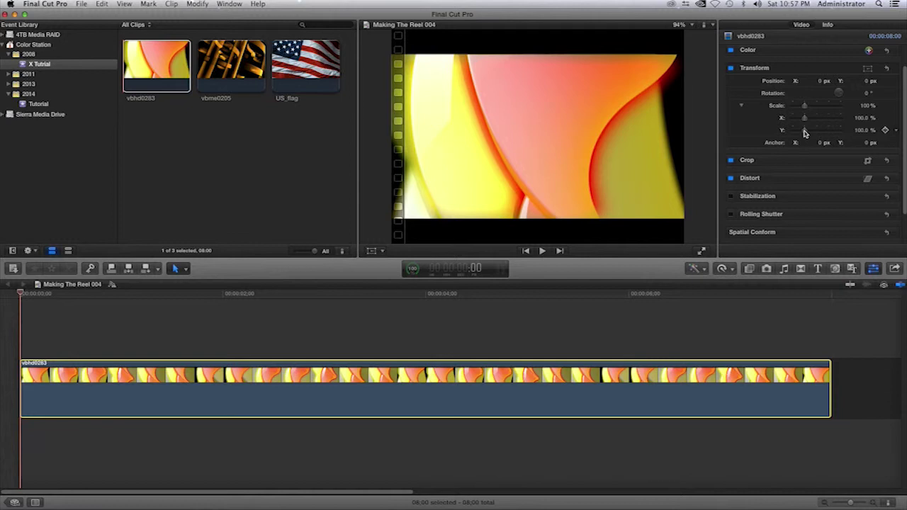
mouse_move(804, 131)
left_mouse_down()
mouse_move(805, 120)
mouse_move(803, 129)
left_mouse_up()
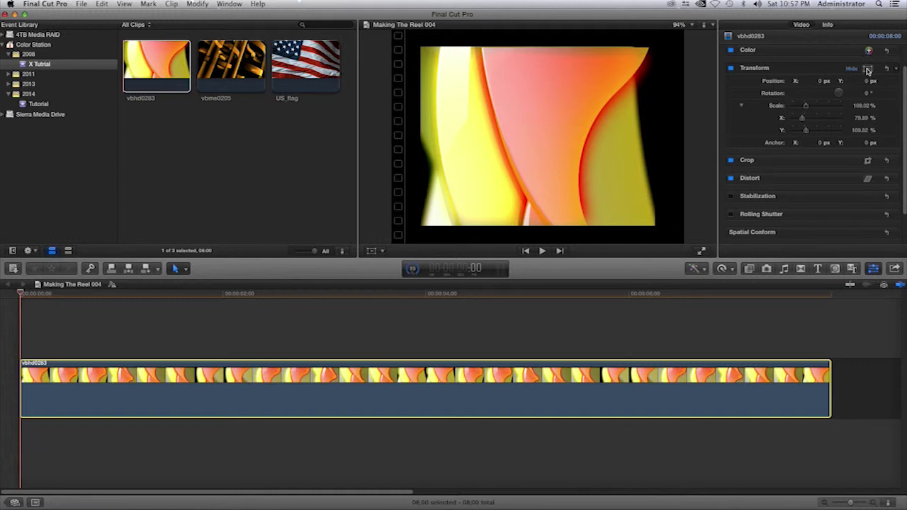
Step: Resize the clip in the viewer to about 39% wide and 54% tall, centred in the frame
left_click(867, 69)
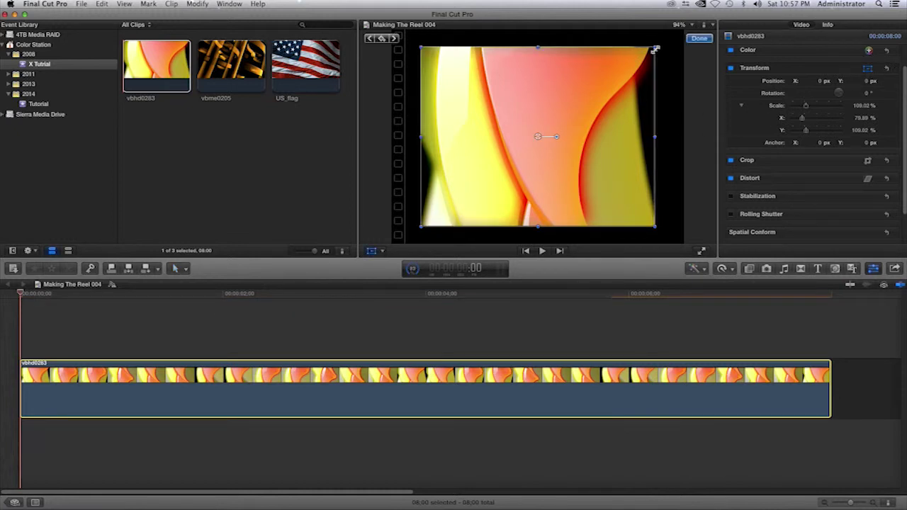
mouse_move(654, 49)
left_mouse_down()
mouse_move(581, 96)
mouse_move(631, 71)
left_mouse_up()
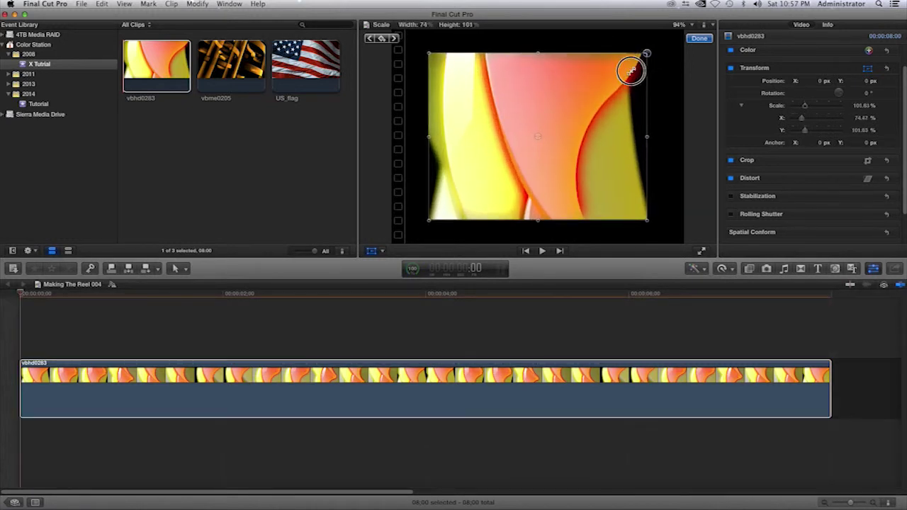
left_click_drag(631, 71, 636, 71)
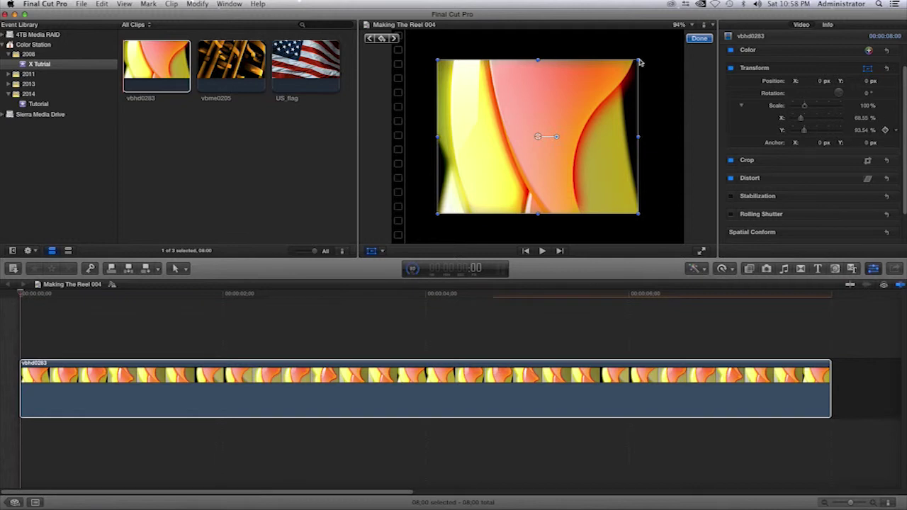
left_click(618, 75)
left_click_drag(638, 61, 608, 84)
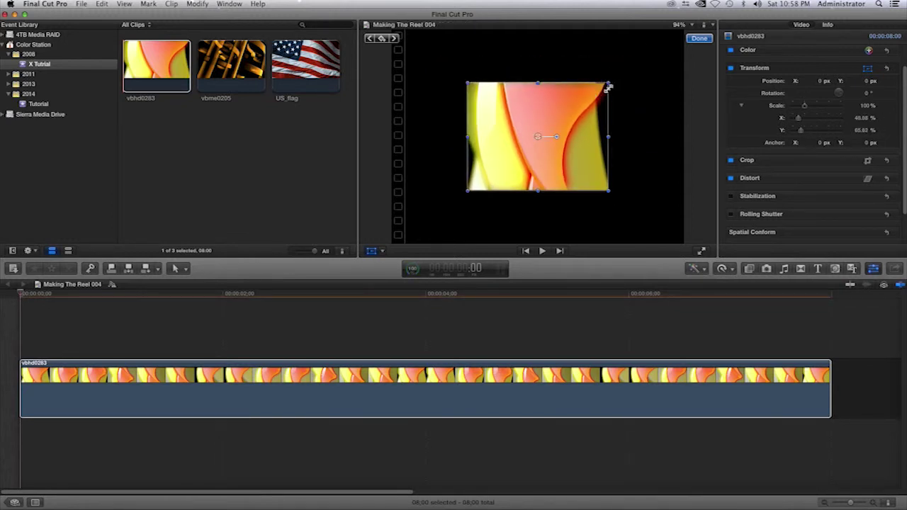
left_click_drag(608, 83, 595, 92)
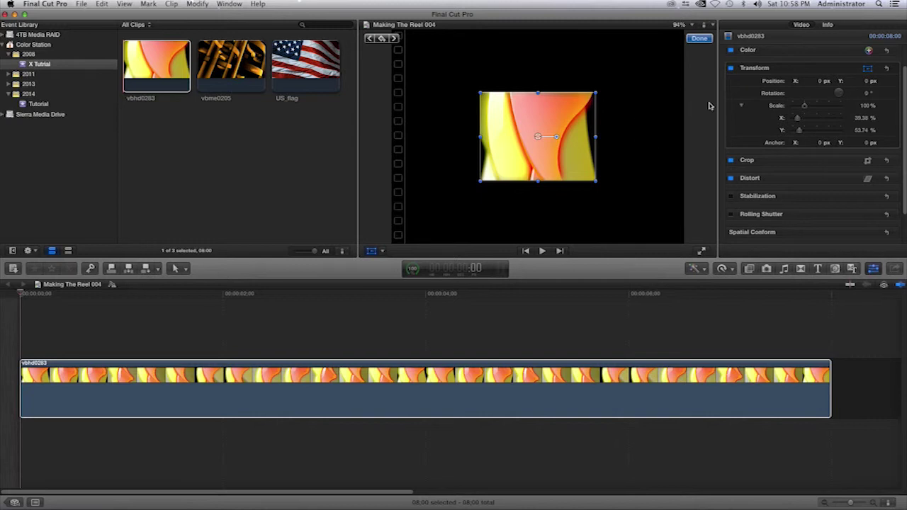
Step: Slide the clip left of centre to an X position of about −124.6 px
left_click(820, 82)
left_click(819, 80)
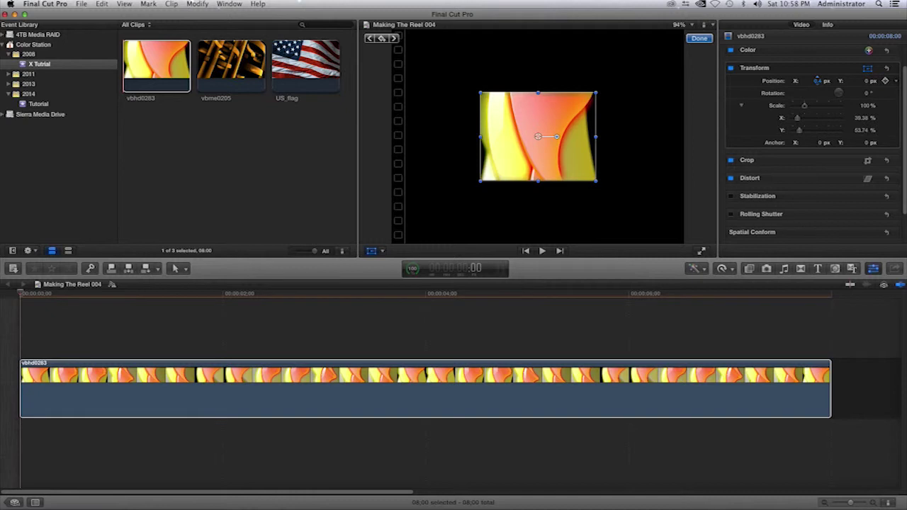
left_click_drag(818, 81, 815, 81)
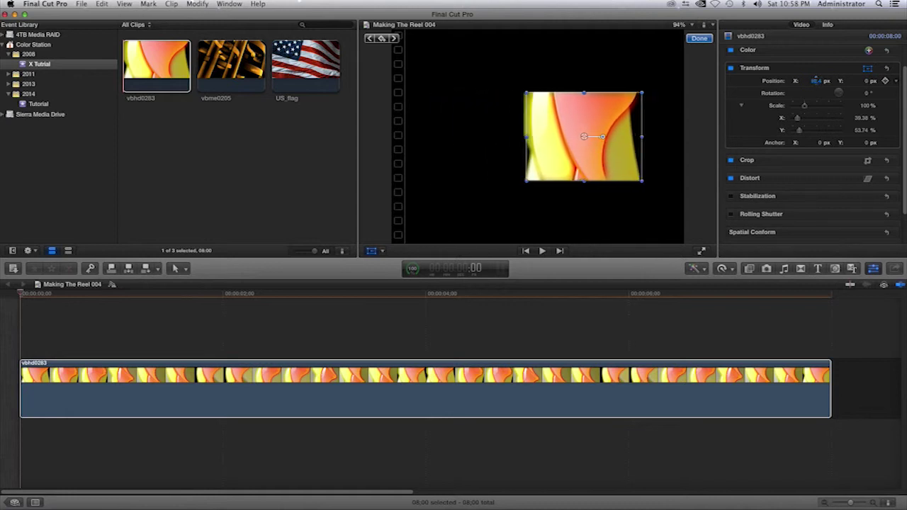
left_click_drag(815, 81, 815, 80)
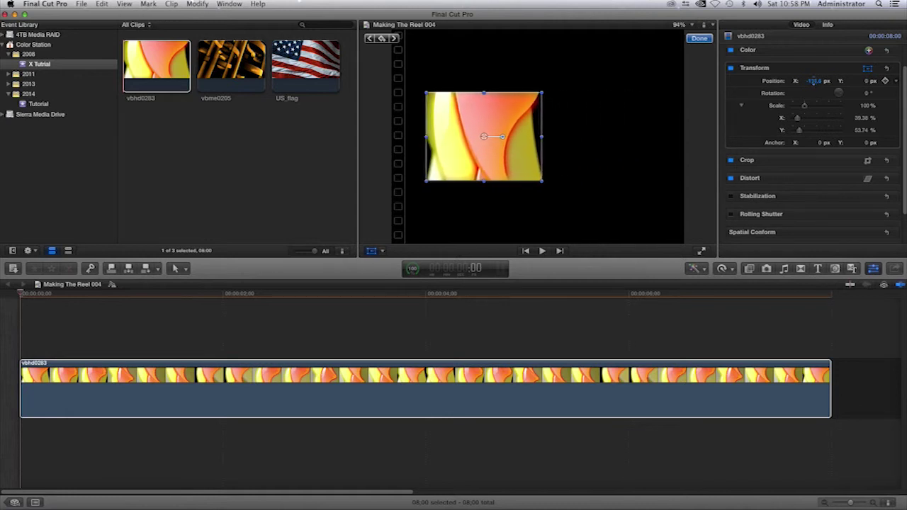
left_click_drag(818, 83, 819, 83)
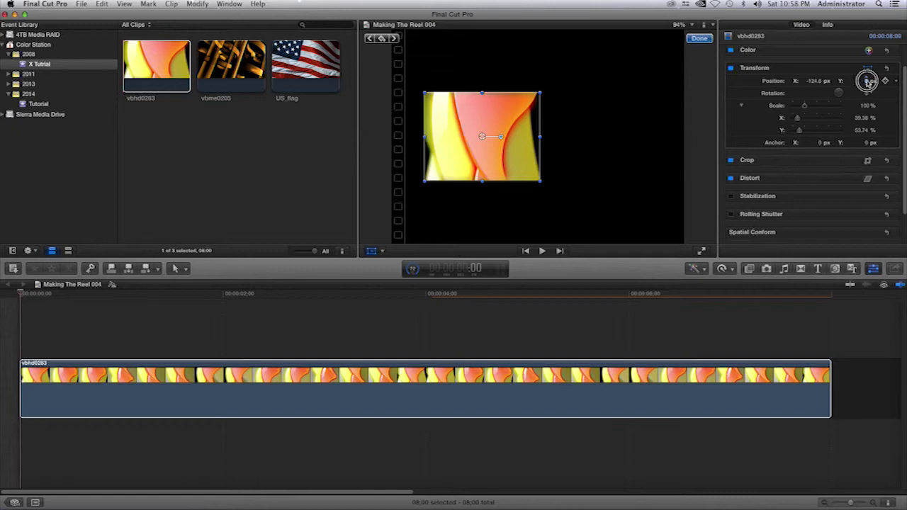
Step: Move the clip lower by entering a Position Y value of 80
mouse_move(868, 81)
left_mouse_down()
mouse_move(868, 90)
mouse_move(861, 71)
mouse_move(863, 88)
left_mouse_up()
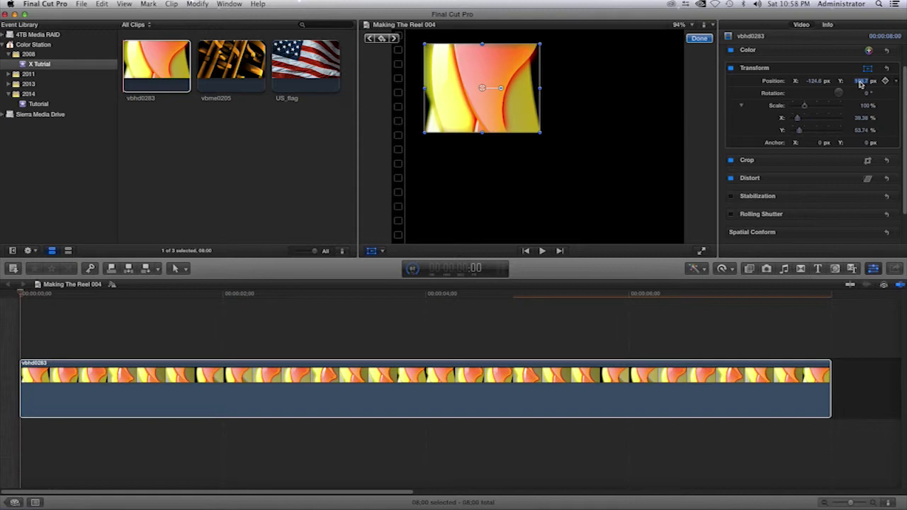
type("80")
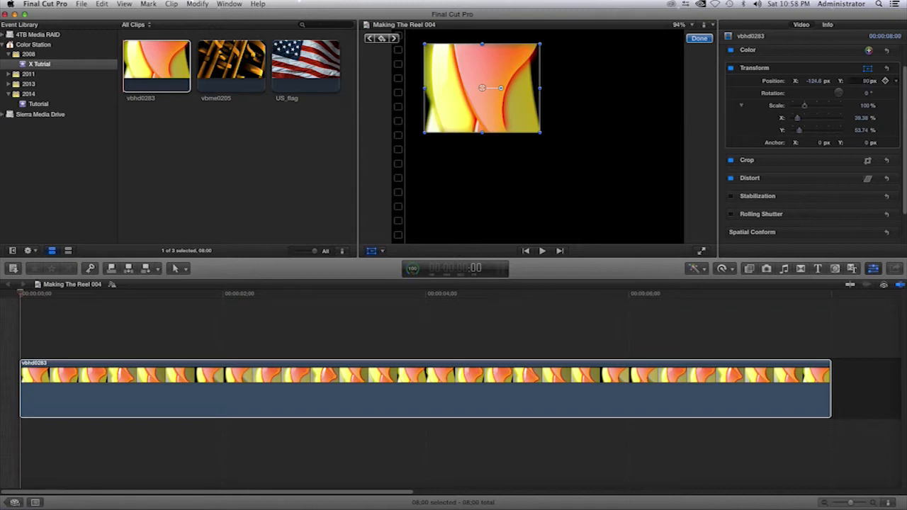
key("Return")
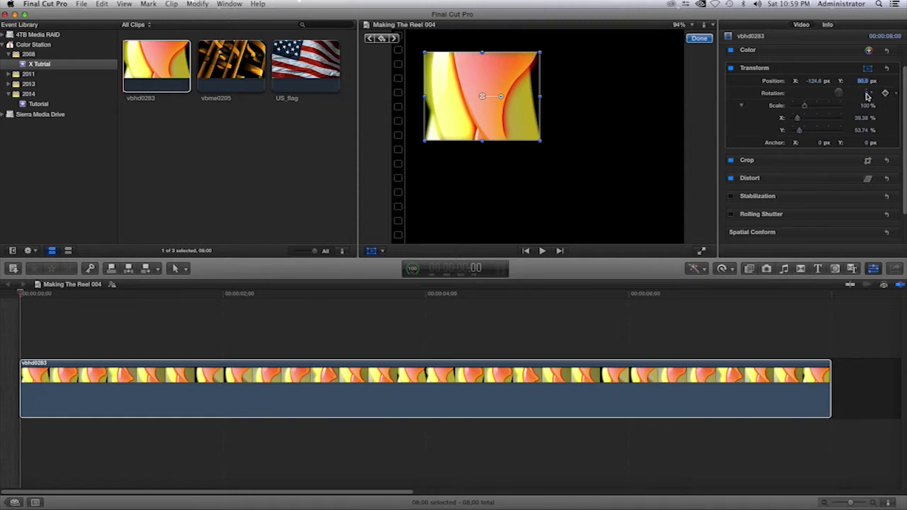
Step: Tilt the clip by a fraction of a degree with the Rotation dial, then reveal the Crop row
left_click(867, 96)
left_click_drag(867, 96, 862, 93)
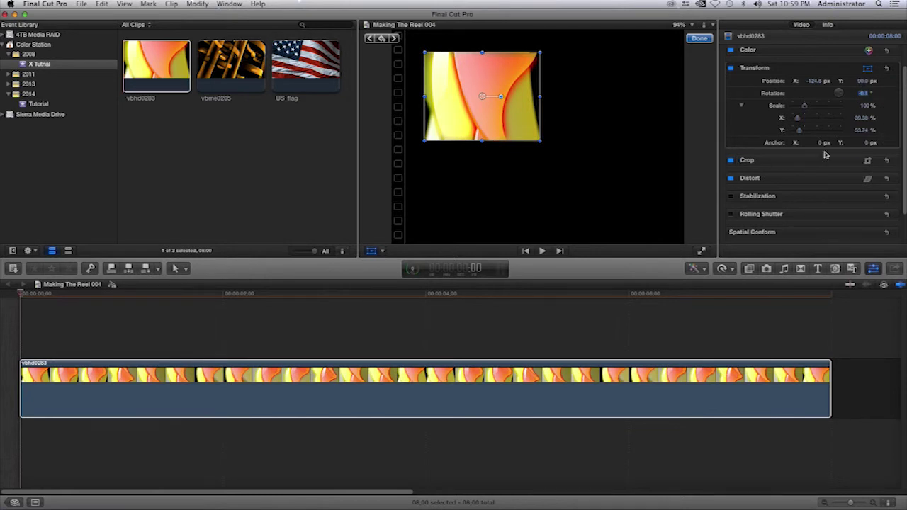
left_click(851, 161)
Step: Trial-trim the image's left and right edges, then reset the crop to the full image
left_click(852, 162)
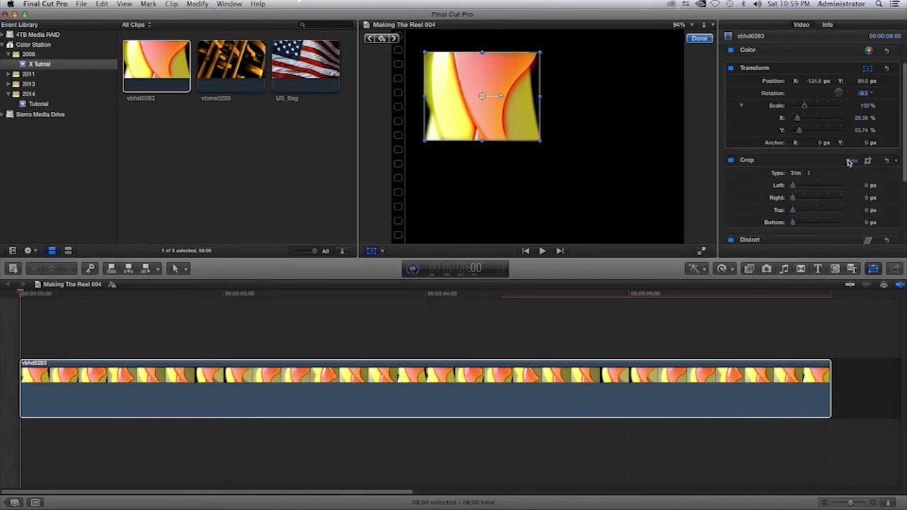
left_click_drag(902, 147, 901, 165)
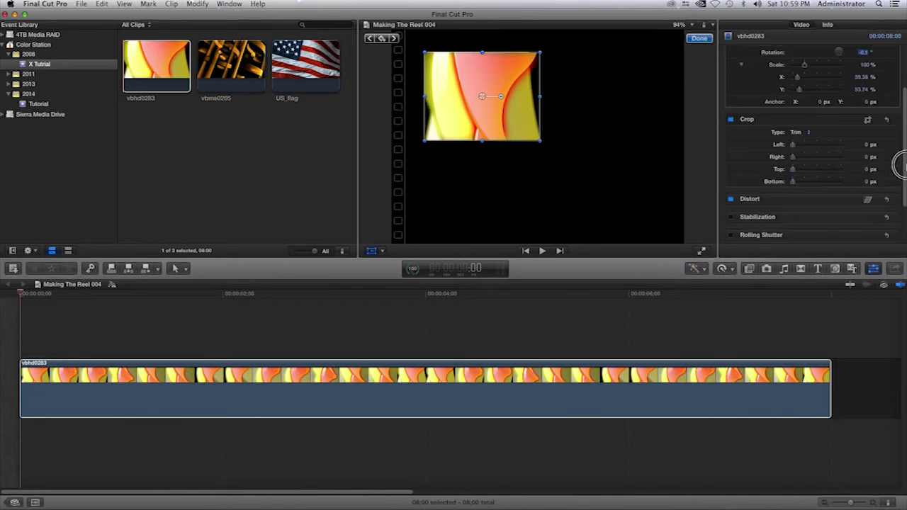
mouse_move(794, 144)
left_mouse_down()
mouse_move(819, 147)
mouse_move(796, 160)
mouse_move(818, 163)
left_mouse_up()
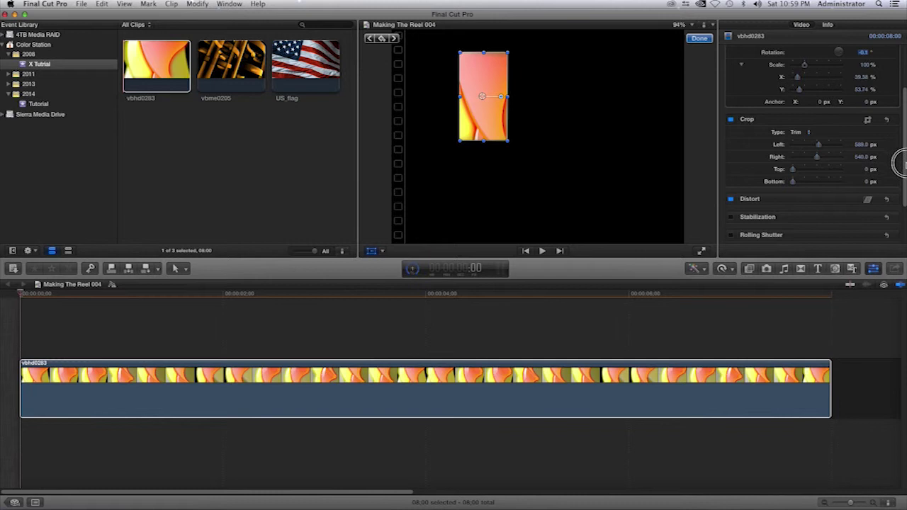
scroll(896, 163, "down", 2)
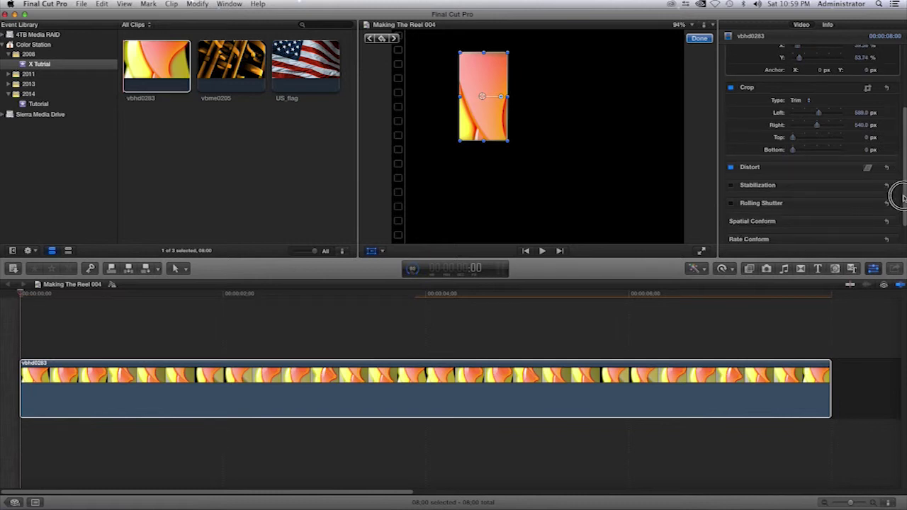
scroll(903, 152, "up", 5)
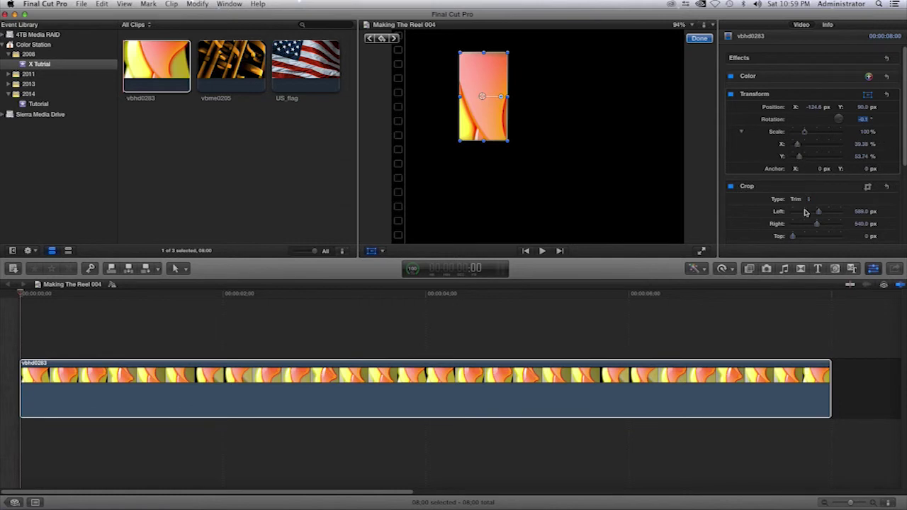
mouse_move(819, 213)
left_mouse_down()
mouse_move(783, 213)
mouse_move(798, 221)
left_mouse_up()
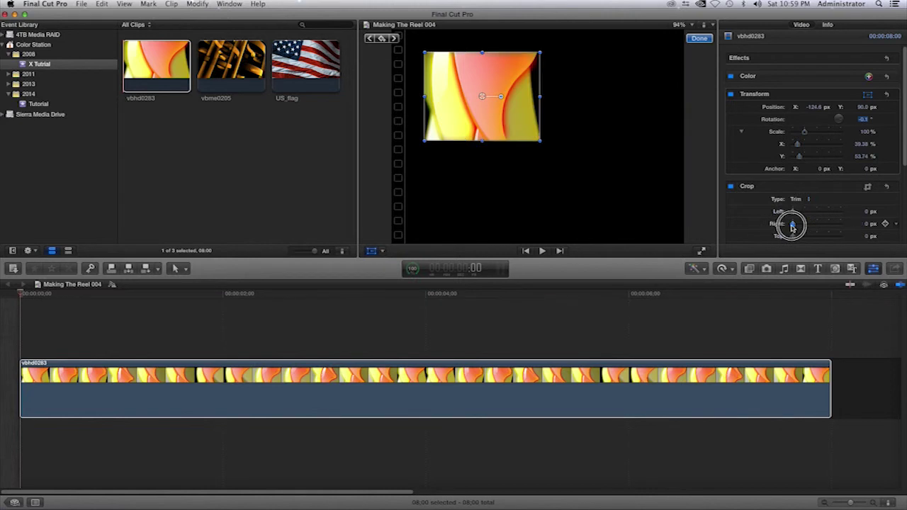
left_click_drag(792, 211, 813, 211)
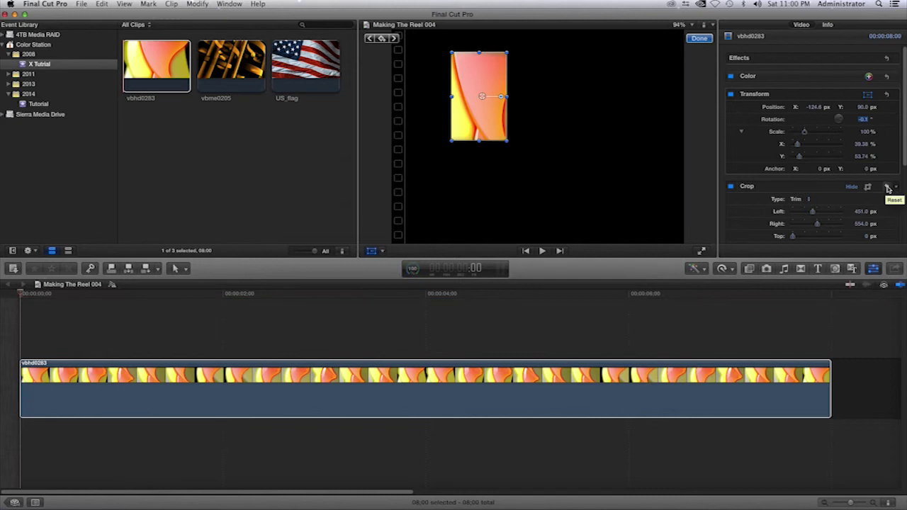
left_click(888, 189)
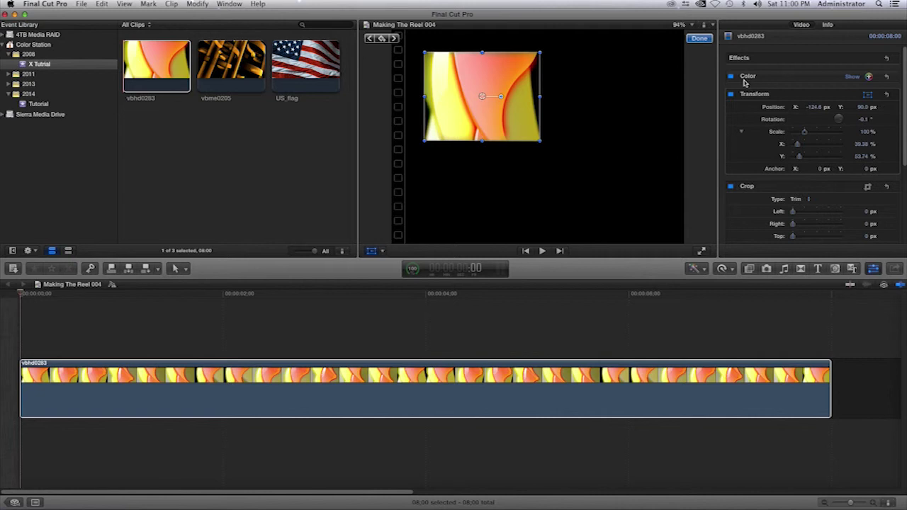
Step: Show the clip's Color settings and open the Color Board for Correction 1
left_click(853, 78)
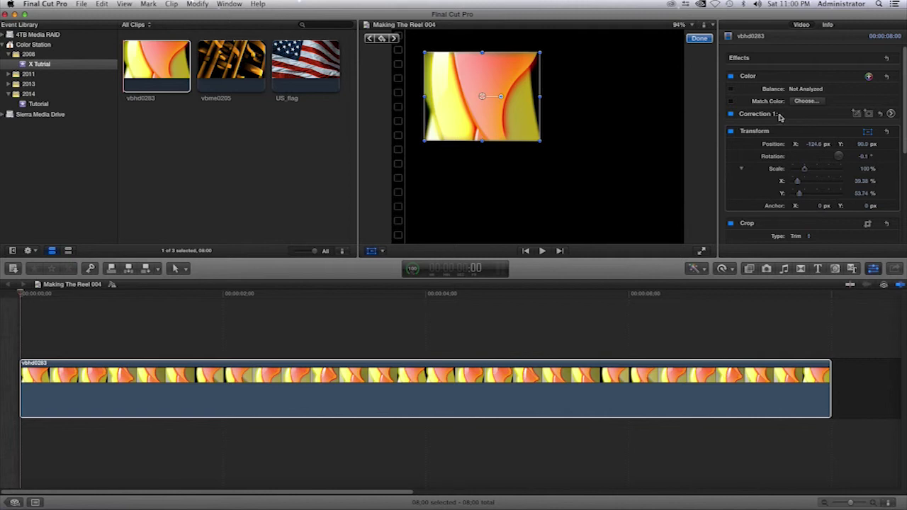
left_click(891, 115)
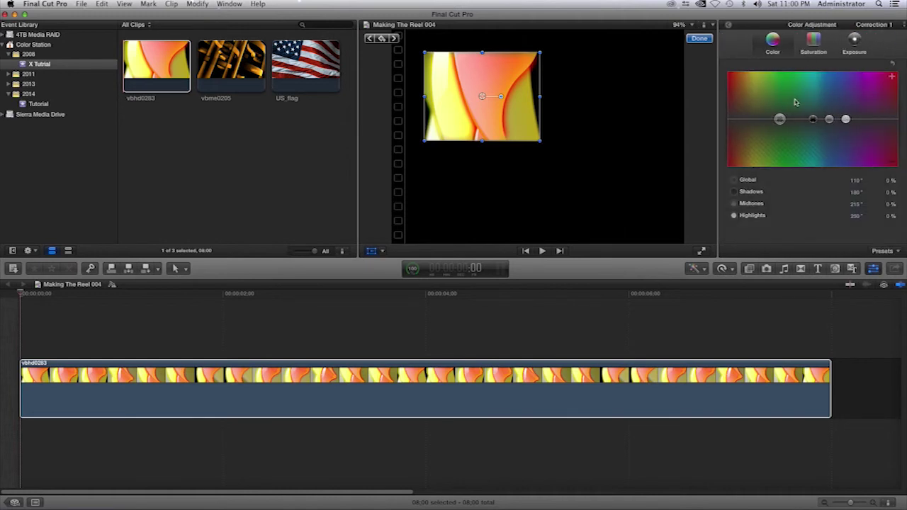
left_click(773, 43)
Step: Tint shadows cyan-green, push midtones and highlights toward pink, then return to the Inspector
left_click_drag(813, 120, 812, 102)
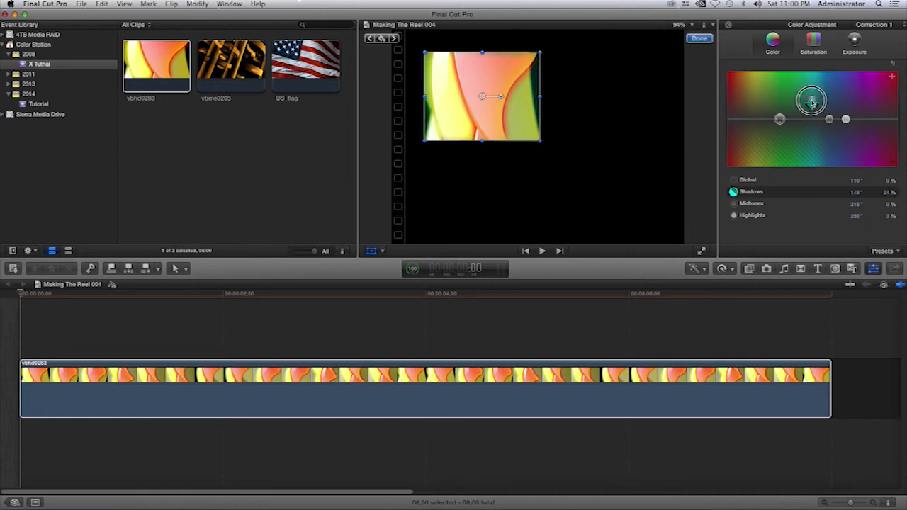
mouse_move(829, 119)
left_mouse_down()
mouse_move(829, 138)
mouse_move(878, 100)
left_mouse_up()
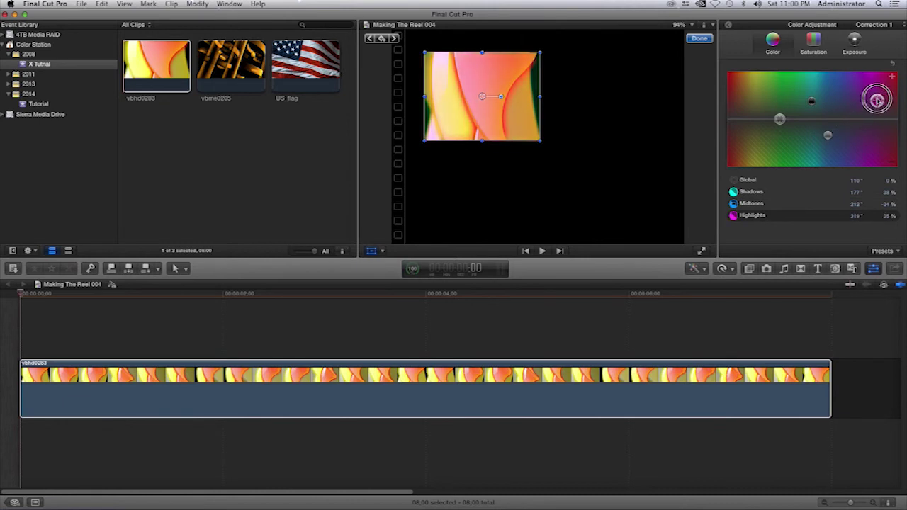
mouse_move(812, 103)
left_mouse_down()
mouse_move(803, 99)
mouse_move(770, 130)
left_mouse_up()
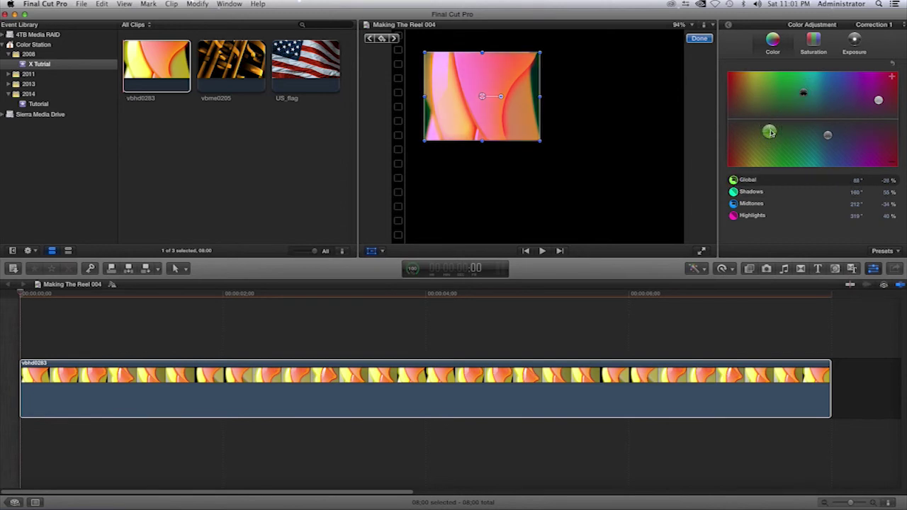
left_click(622, 123)
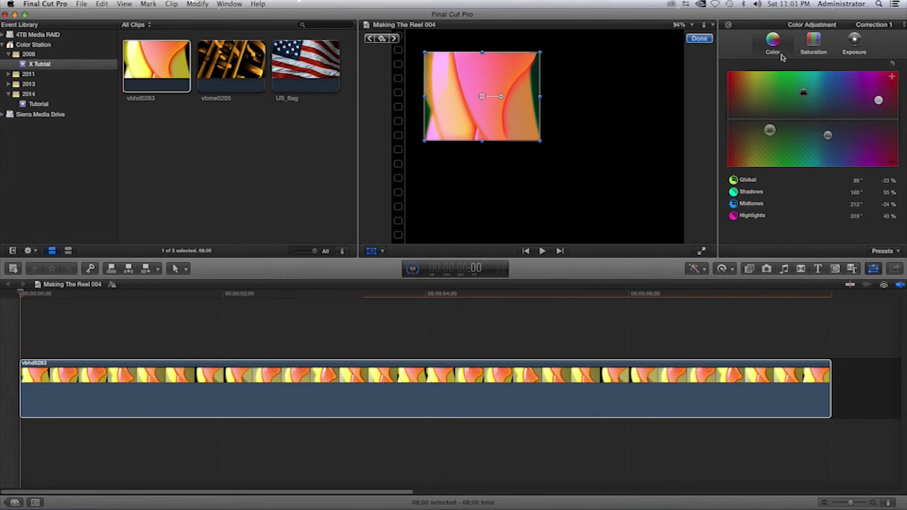
left_click(730, 27)
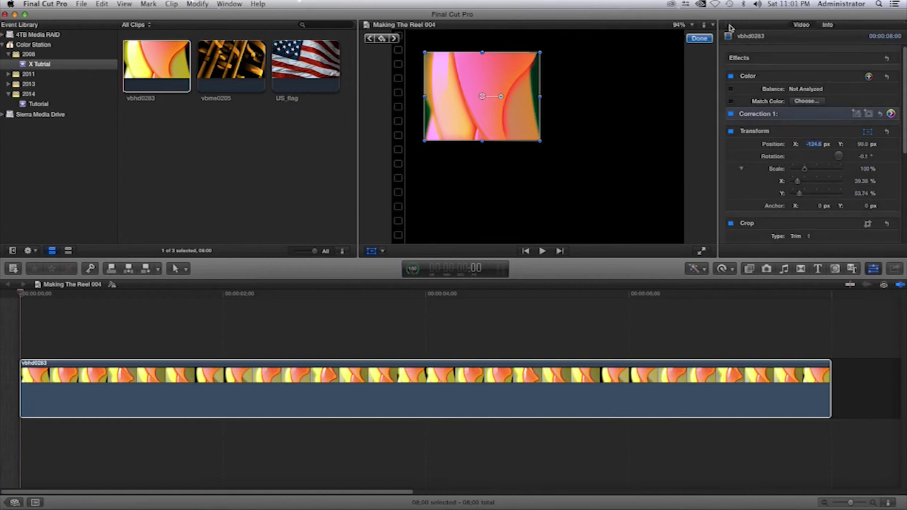